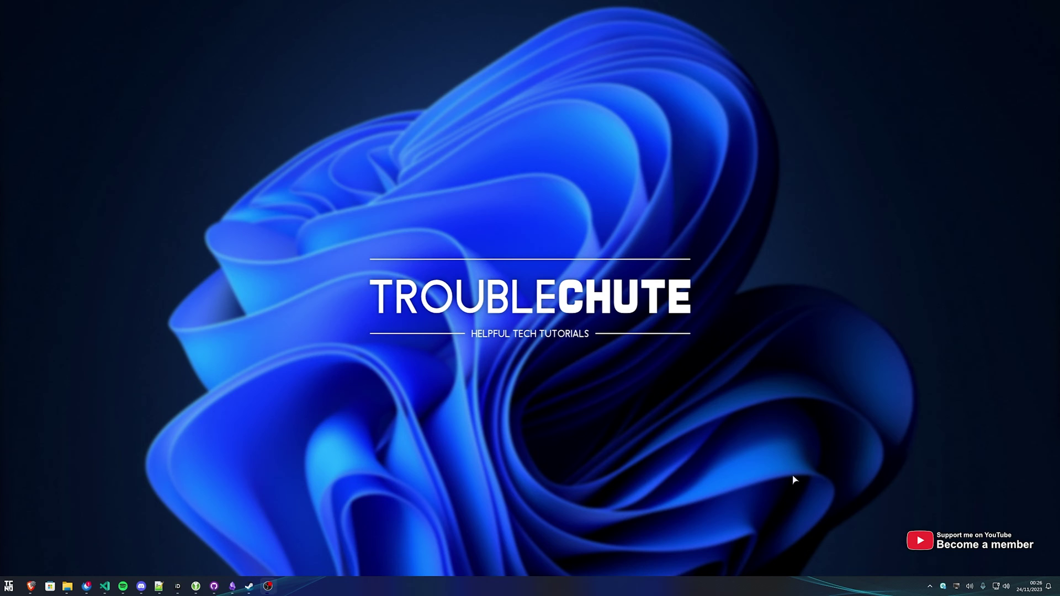
# Step: Open the Settings Volume mixer page from the taskbar speaker's menu to view per-app levels
pyautogui.click(1006, 587)
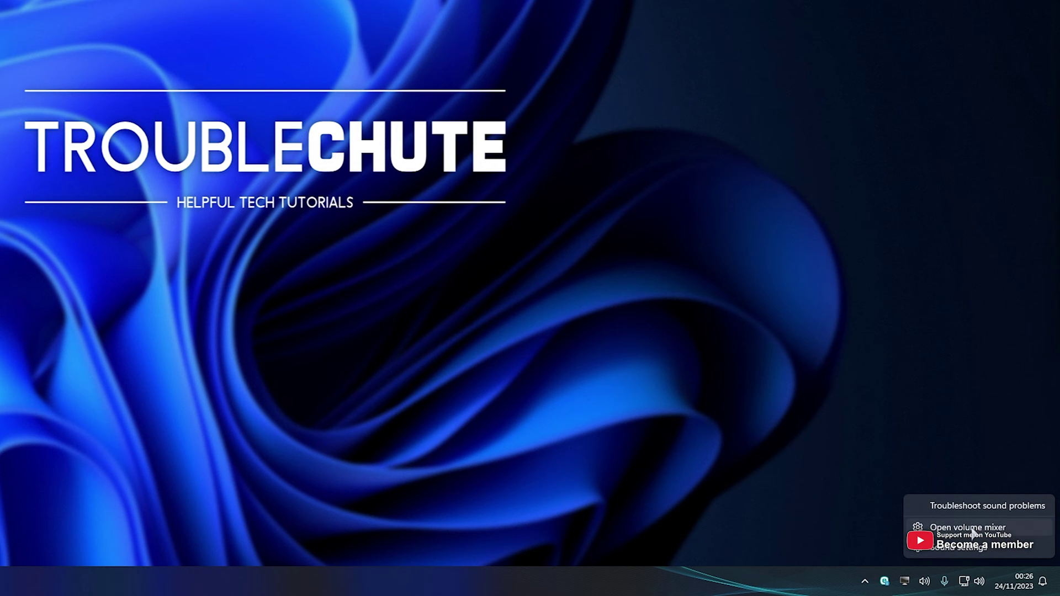
pyautogui.click(975, 531)
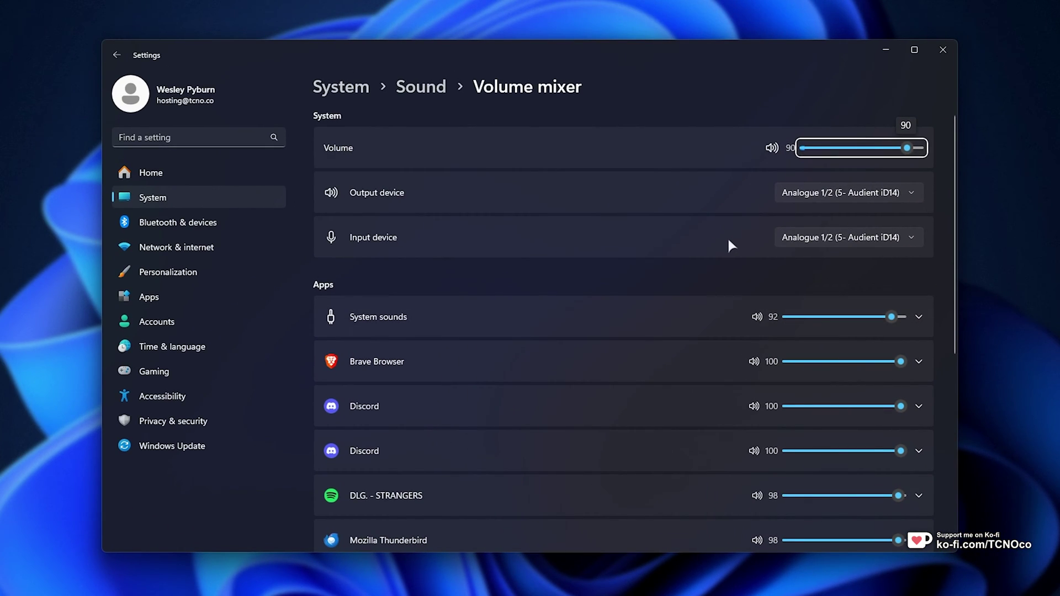
# Step: Close Settings, launch the classic sndvol mixer, widen it and check its Device list unchanged
pyautogui.click(941, 50)
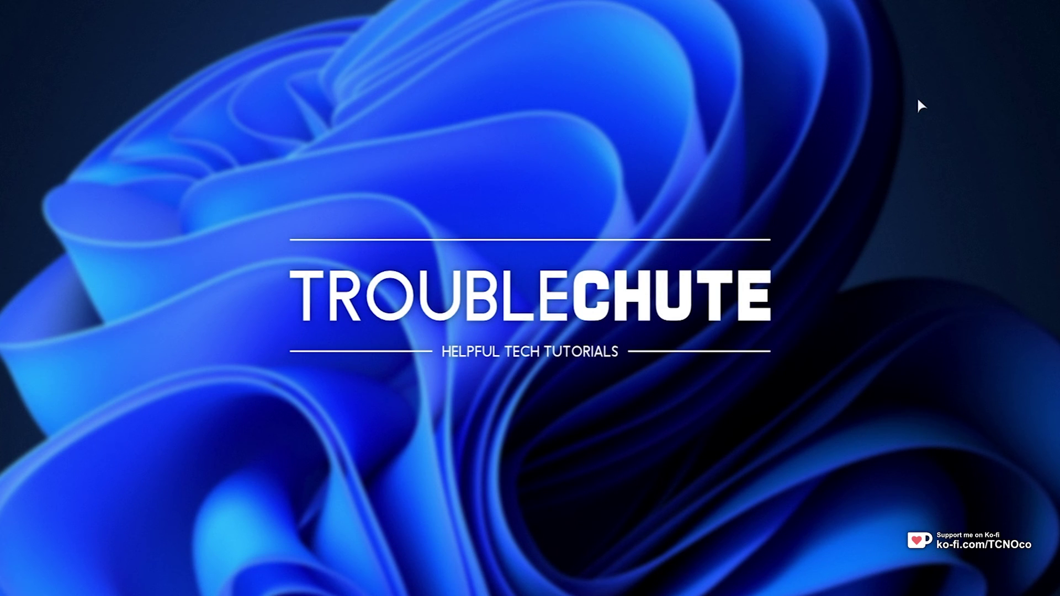
pyautogui.press('super+r')
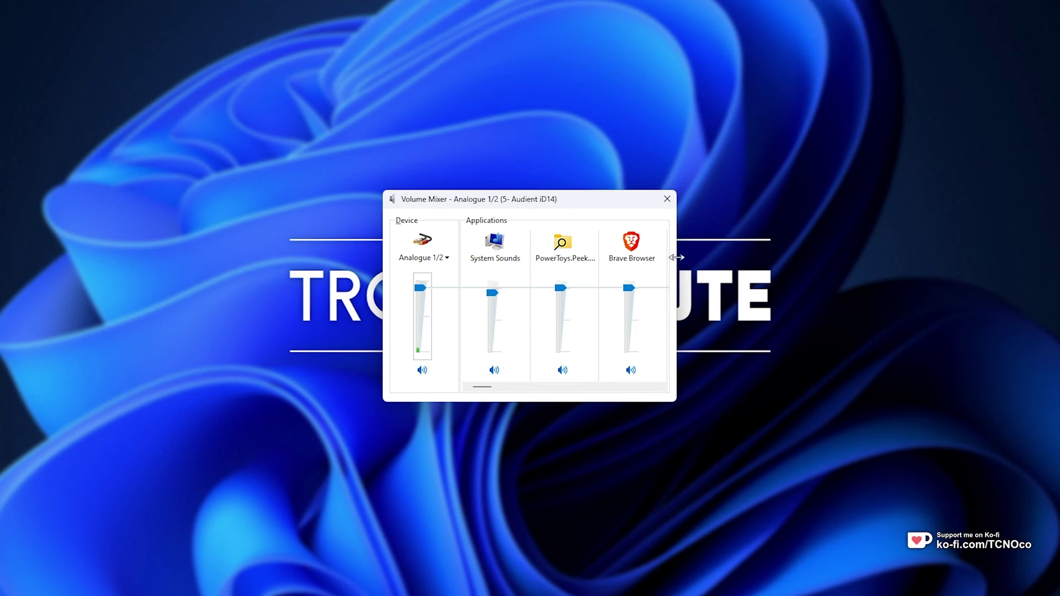
pyautogui.moveTo(677, 263); pyautogui.dragTo(1003, 263)
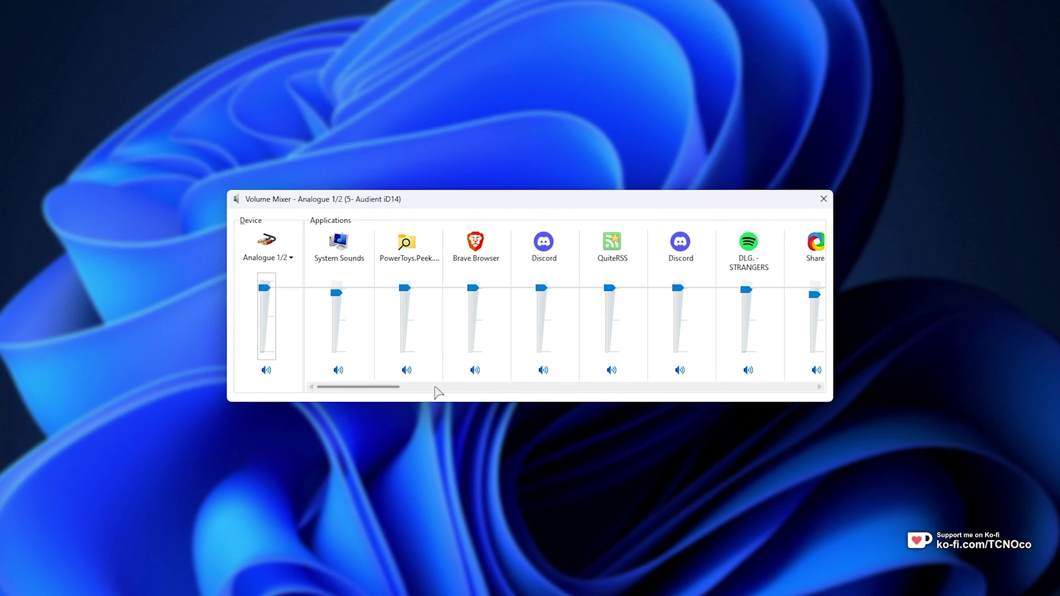
pyautogui.click(265, 258)
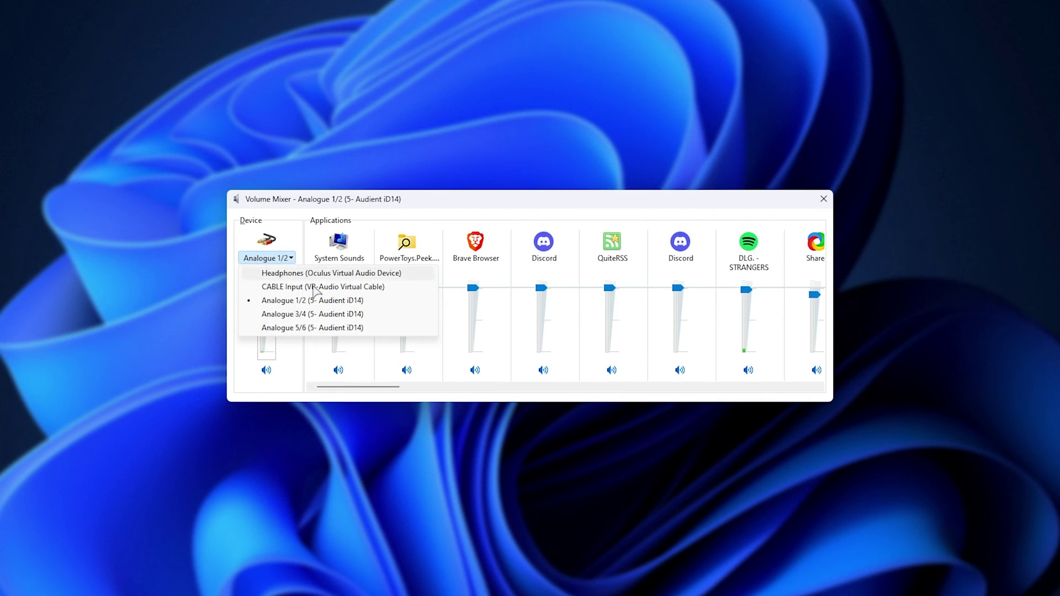
pyautogui.press('Escape')
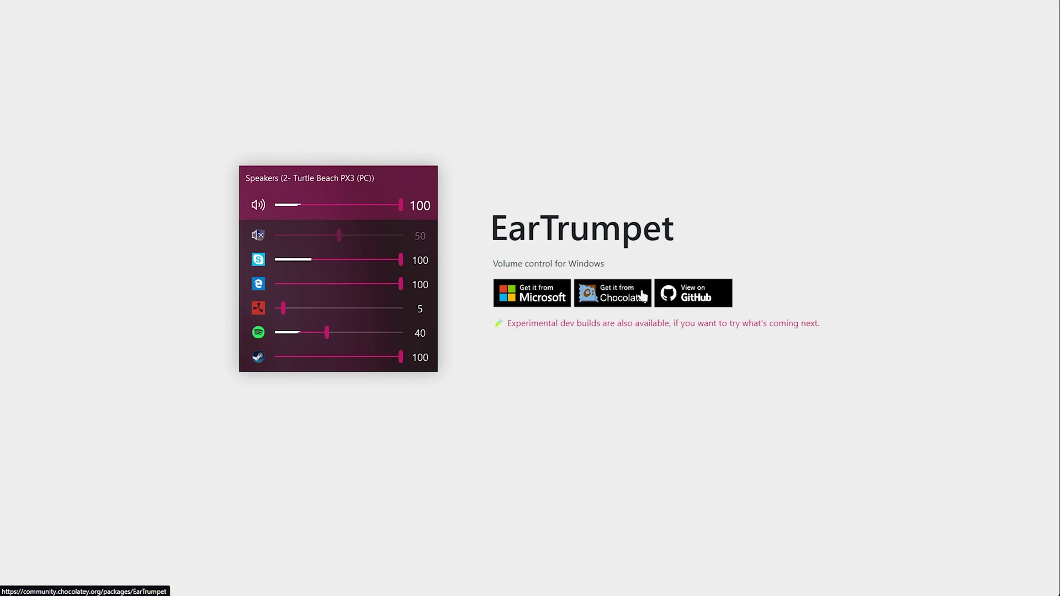
# Step: Select the 'choco install eartrumpet' command on EarTrumpet's Chocolatey package page
pyautogui.click(617, 297)
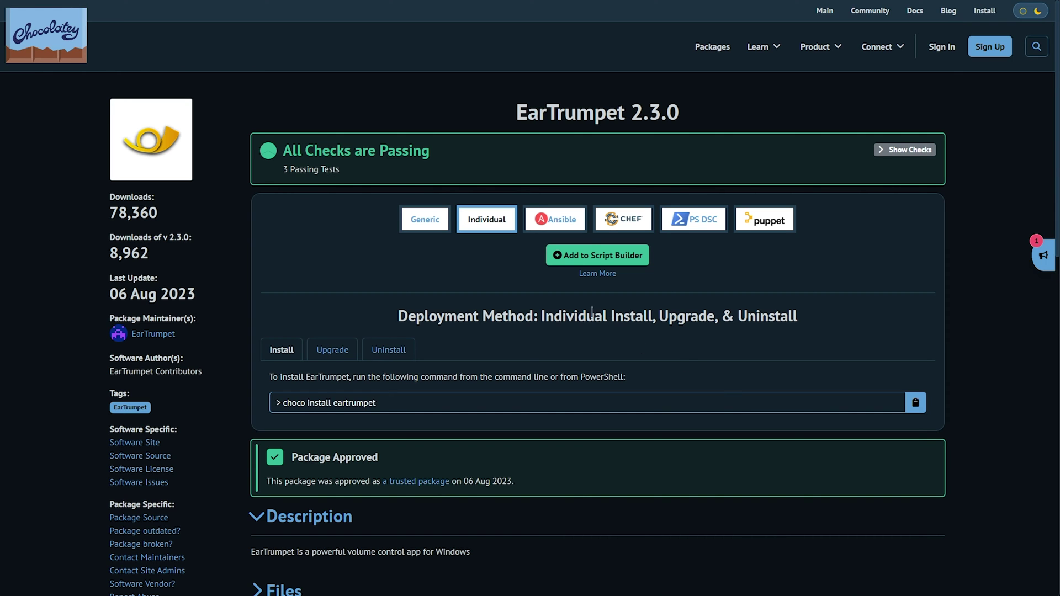
pyautogui.scroll(-2, 428, 390)
pyautogui.click(376, 299)
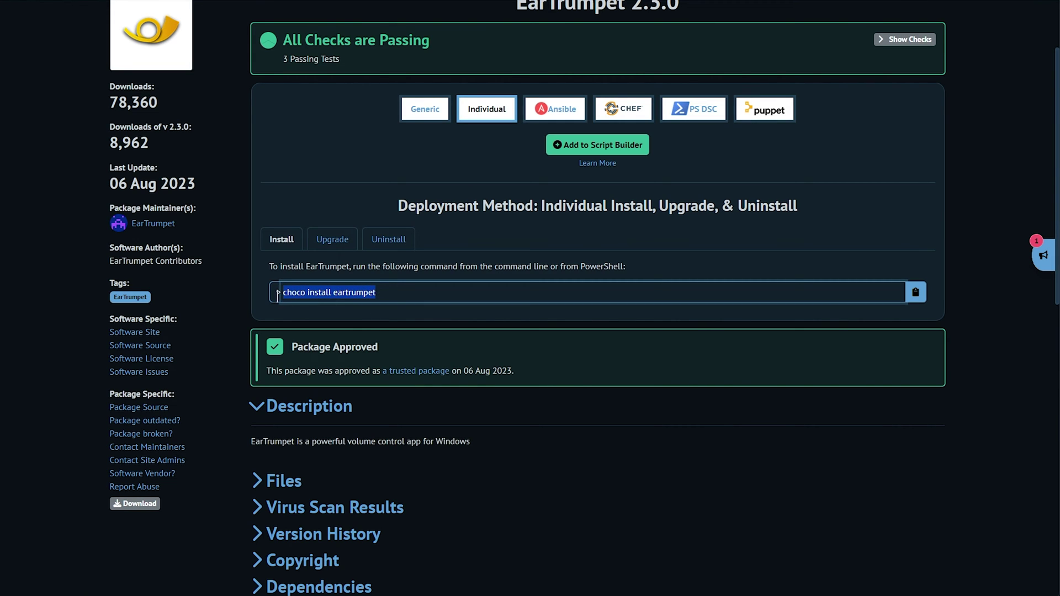
# Step: Go back and install EarTrumpet from the Microsoft Store, then launch it
pyautogui.hotkey('alt', 'Left')
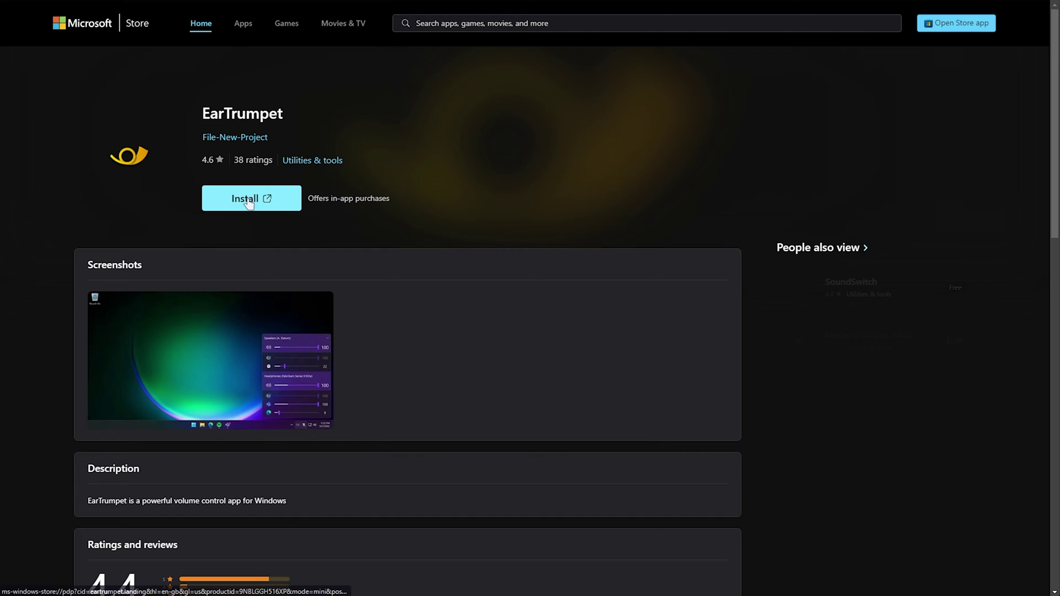
pyautogui.click(250, 200)
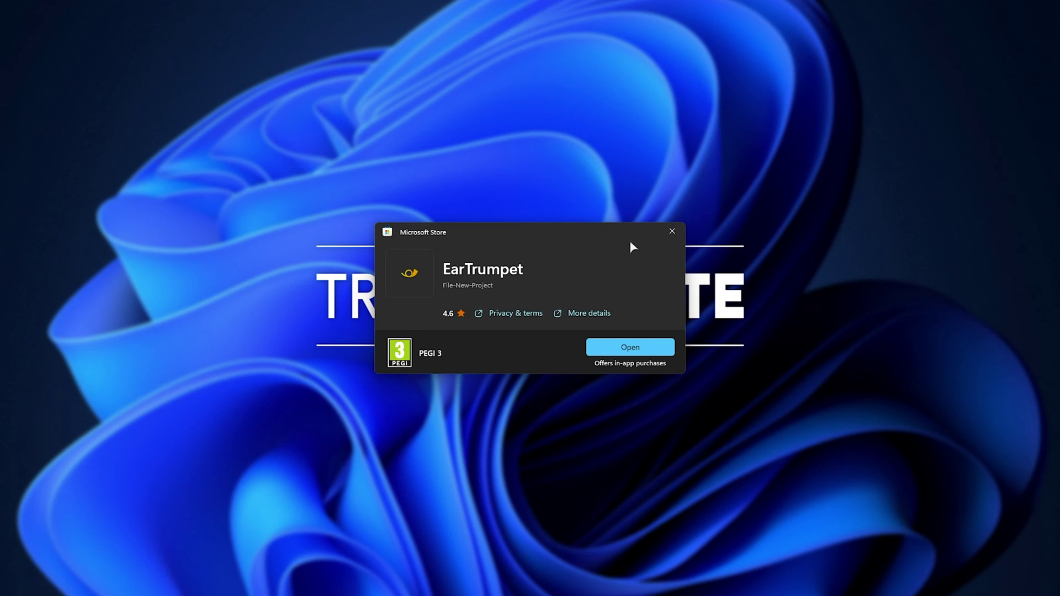
pyautogui.click(639, 349)
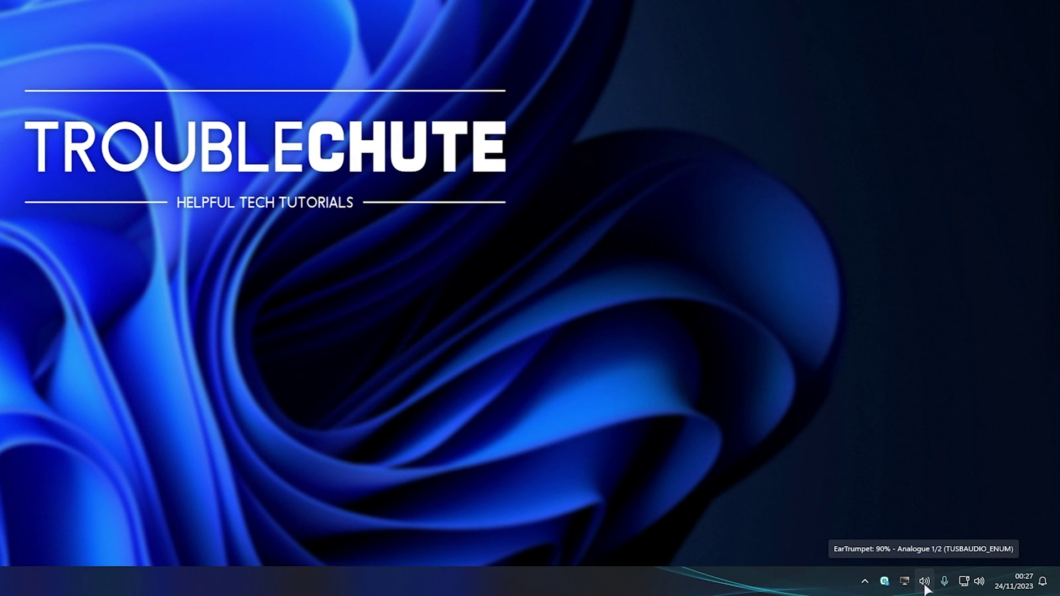
# Step: Check the hidden tray icons for EarTrumpet, then raise the master volume to 100
pyautogui.click(865, 581)
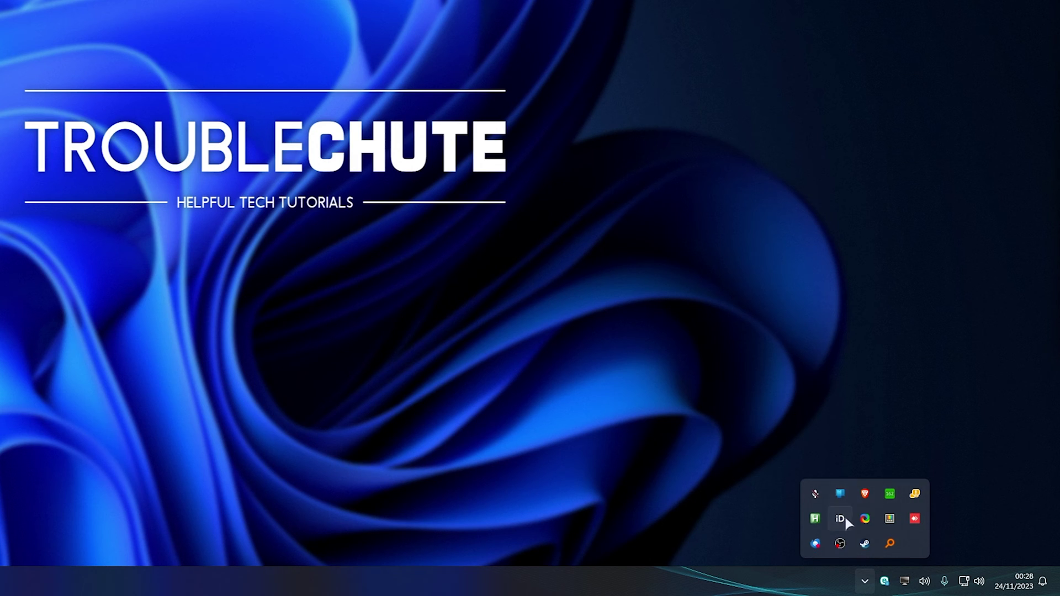
pyautogui.click(865, 582)
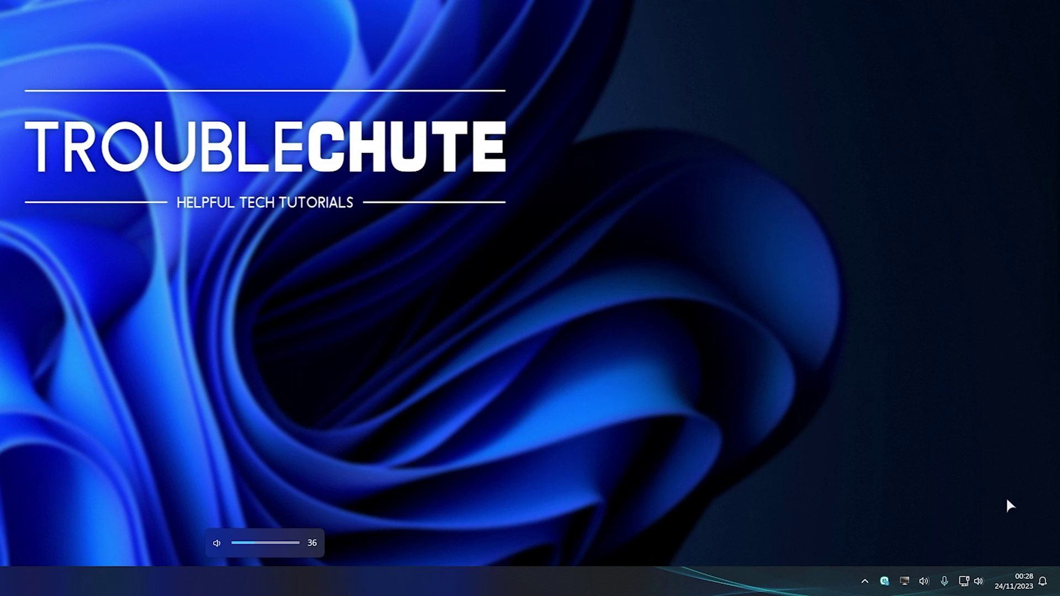
pyautogui.press('XF86AudioRaiseVolume')
pyautogui.press('XF86AudioRaiseVolume')
pyautogui.press('XF86AudioRaiseVolume')
pyautogui.press('XF86AudioRaiseVolume')
pyautogui.press('XF86AudioRaiseVolume')
pyautogui.press('XF86AudioRaiseVolume')
pyautogui.press('XF86AudioRaiseVolume')
pyautogui.press('XF86AudioRaiseVolume')
pyautogui.press('XF86AudioRaiseVolume')
pyautogui.press('XF86AudioRaiseVolume')
pyautogui.press('XF86AudioRaiseVolume')
pyautogui.press('XF86AudioRaiseVolume')
pyautogui.press('XF86AudioRaiseVolume')
pyautogui.press('XF86AudioRaiseVolume')
pyautogui.press('XF86AudioRaiseVolume')
pyautogui.press('XF86AudioRaiseVolume')
pyautogui.press('XF86AudioRaiseVolume')
pyautogui.press('XF86AudioRaiseVolume')
# Step: Expand EarTrumpet's flyout to list every Audient iD14 output, scroll through it, then dismiss it
pyautogui.click(980, 580)
pyautogui.click(939, 574)
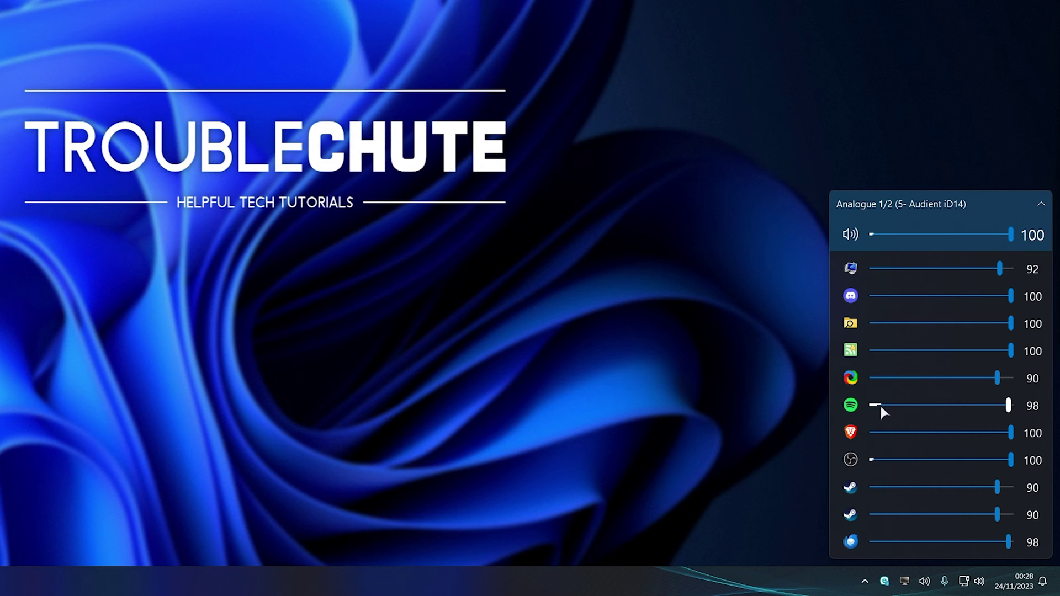
pyautogui.click(942, 205)
pyautogui.scroll(-1, 951, 466)
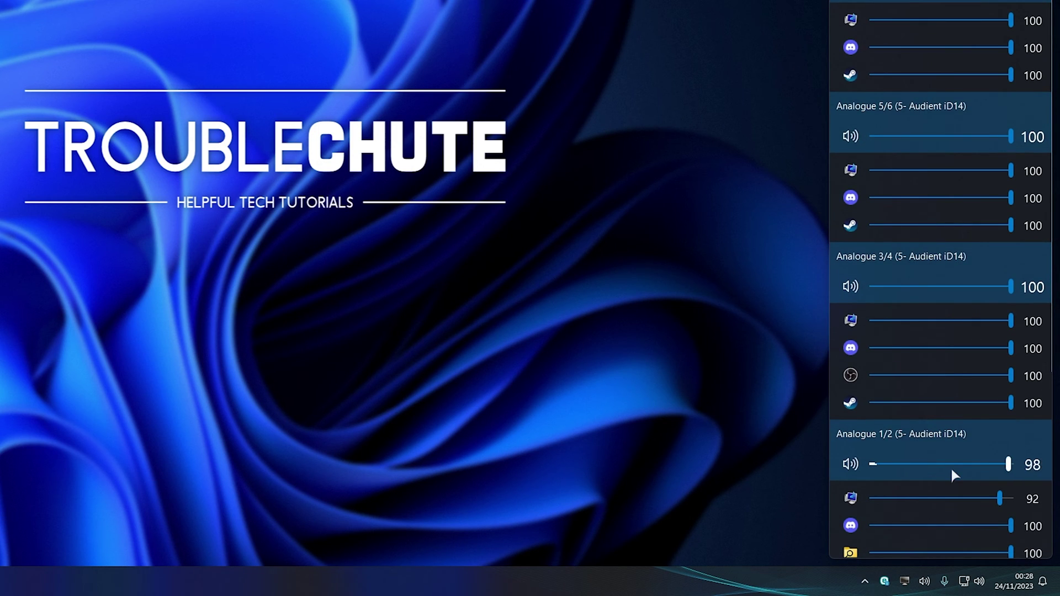
pyautogui.scroll(1, 951, 467)
pyautogui.scroll(-3, 1031, 402)
pyautogui.scroll(3, 1032, 86)
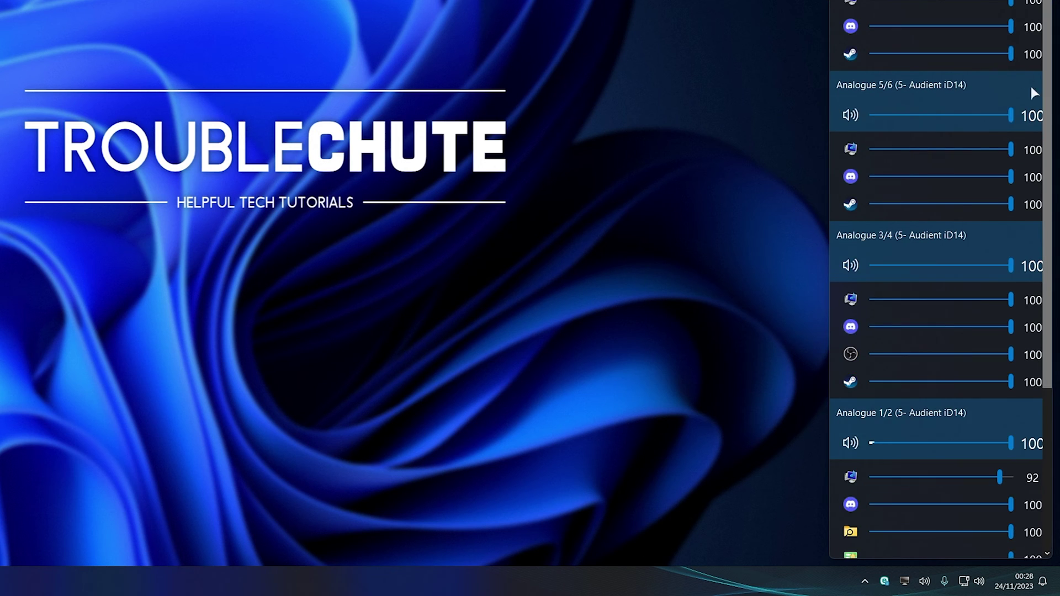
pyautogui.scroll(-3, 1027, 207)
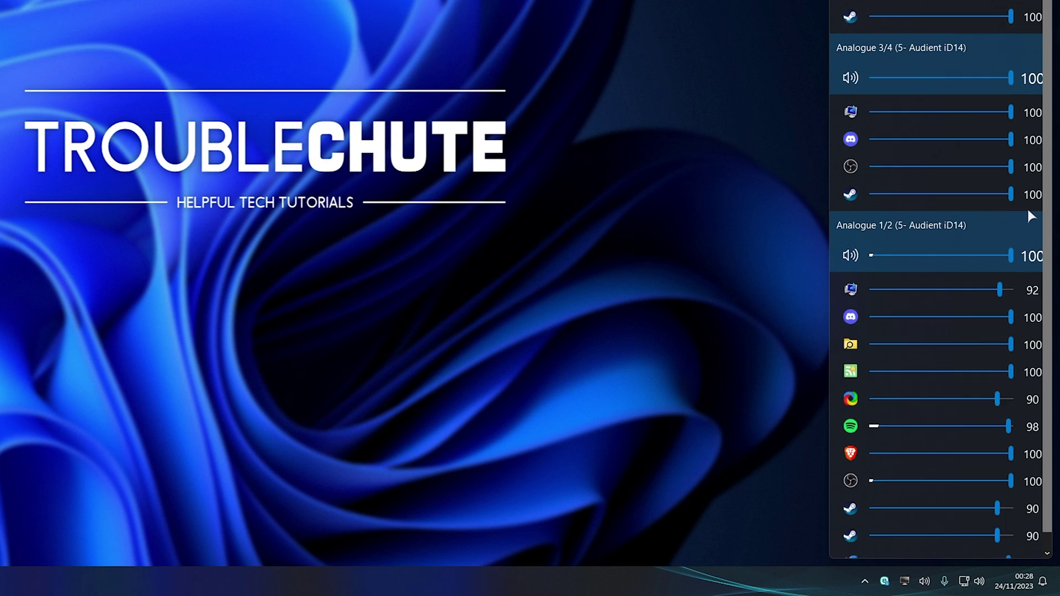
pyautogui.scroll(3, 1026, 207)
pyautogui.scroll(-3, 1027, 207)
pyautogui.click(649, 312)
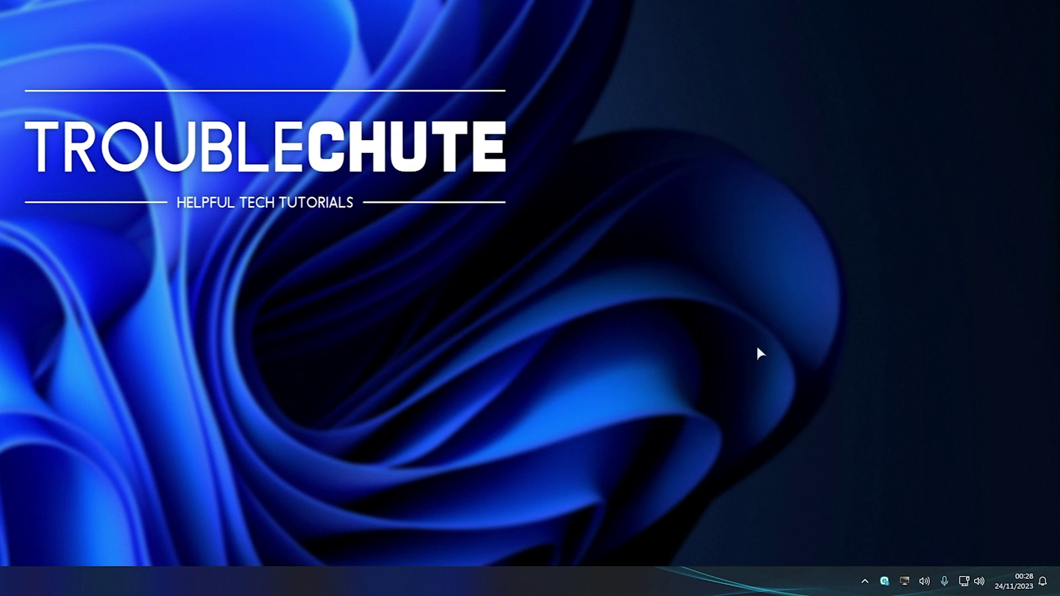
# Step: Open EarTrumpet's full Volume Mixer window from its tray menu
pyautogui.rightClick(924, 583)
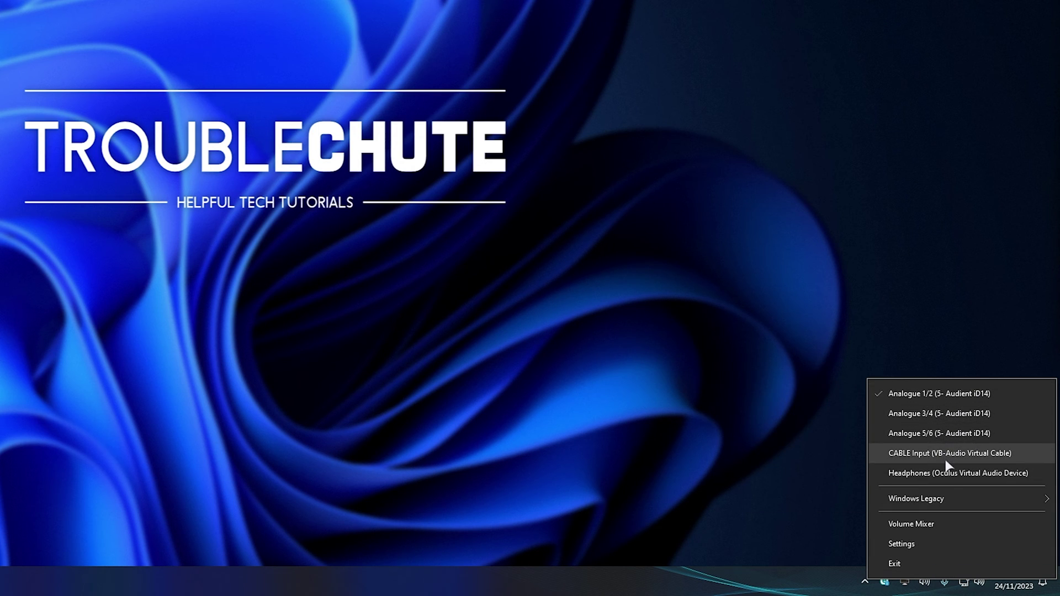
pyautogui.click(939, 524)
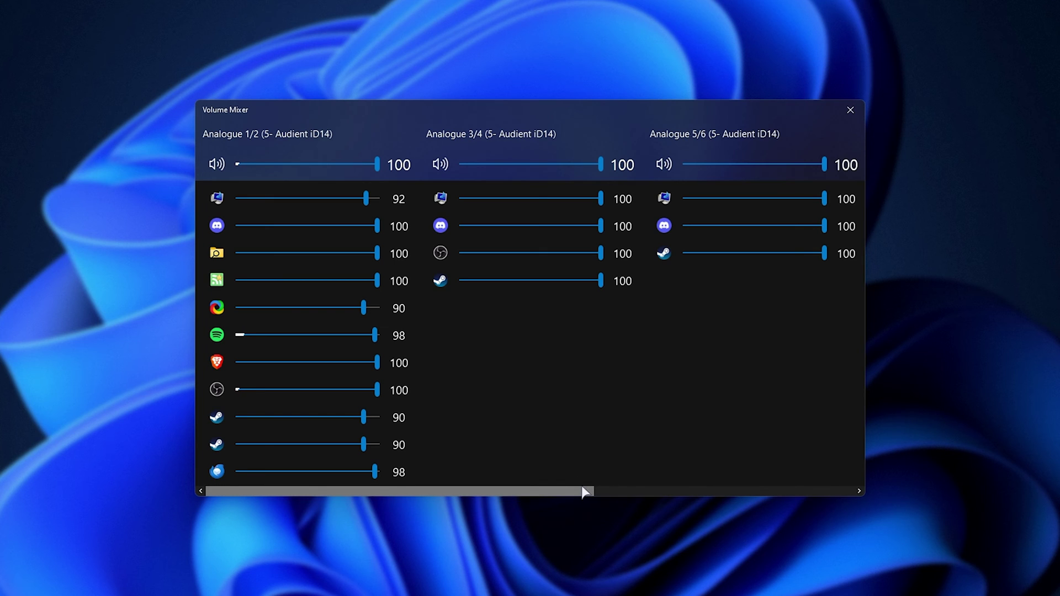
pyautogui.moveTo(574, 493); pyautogui.dragTo(417, 497)
# Step: Raise the Analogue 1/2 app volumes from 90, 92 and 98 to 100
pyautogui.scroll(4, 353, 199)
pyautogui.scroll(5, 326, 306)
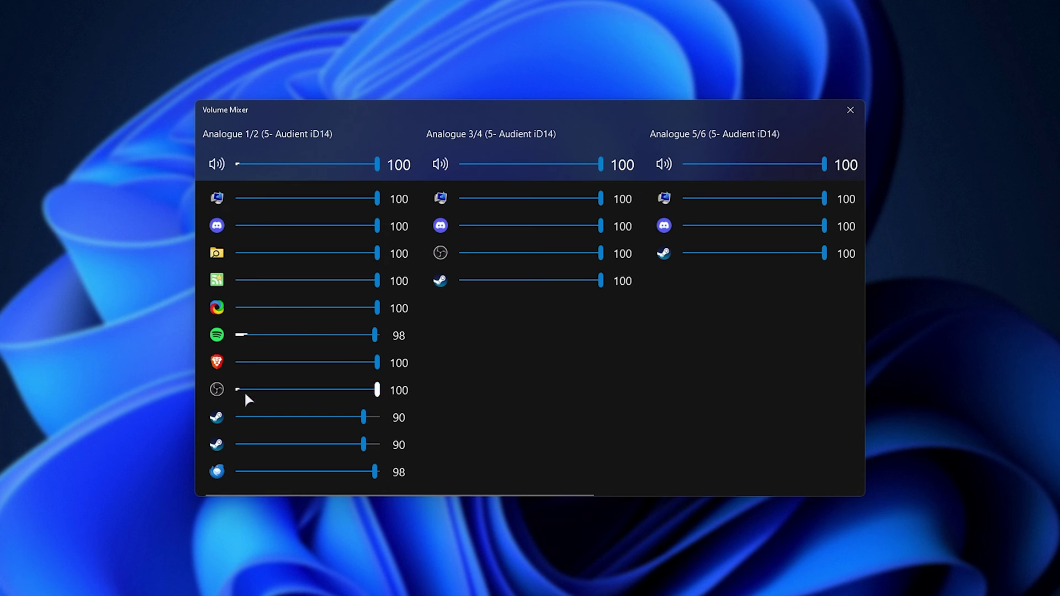
pyautogui.scroll(5, 246, 417)
pyautogui.scroll(5, 266, 446)
pyautogui.scroll(1, 271, 472)
pyautogui.scroll(1, 272, 336)
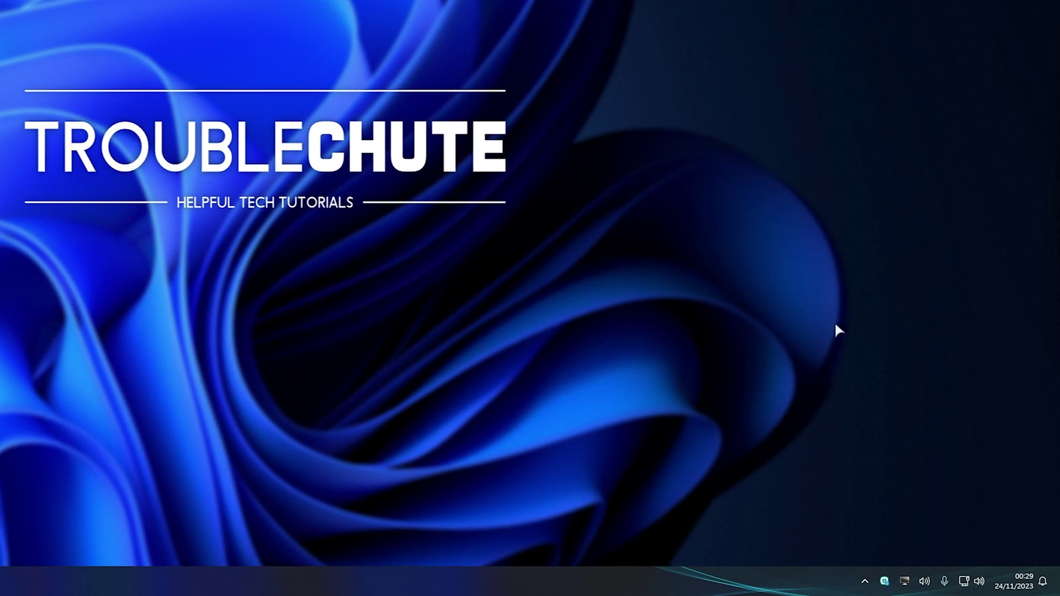
# Step: Open the classic Volume Mixer through EarTrumpet's Windows Legacy menu
pyautogui.rightClick(915, 575)
pyautogui.moveTo(910, 499)
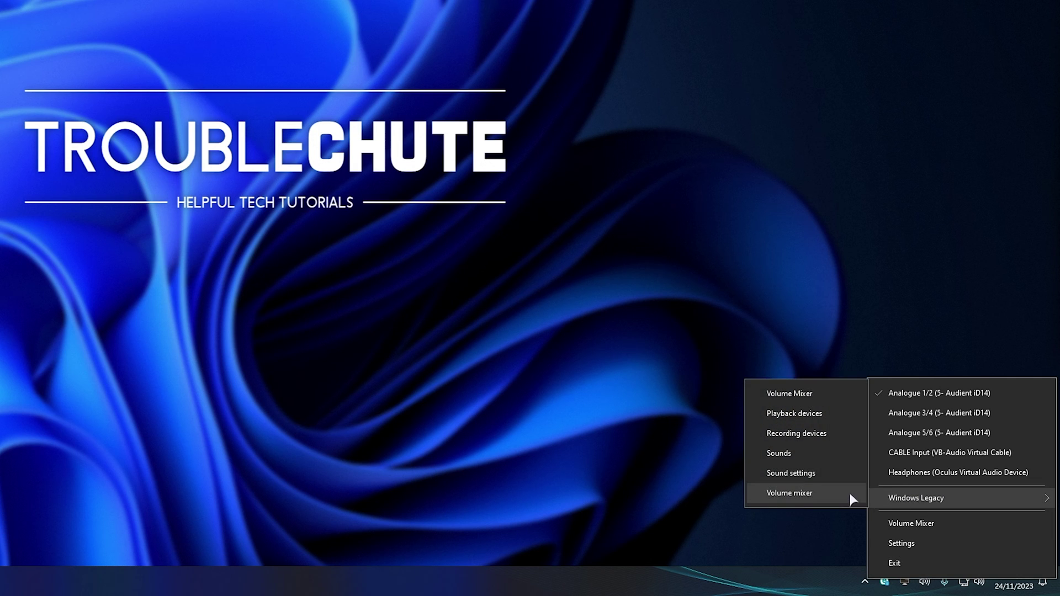
pyautogui.click(830, 391)
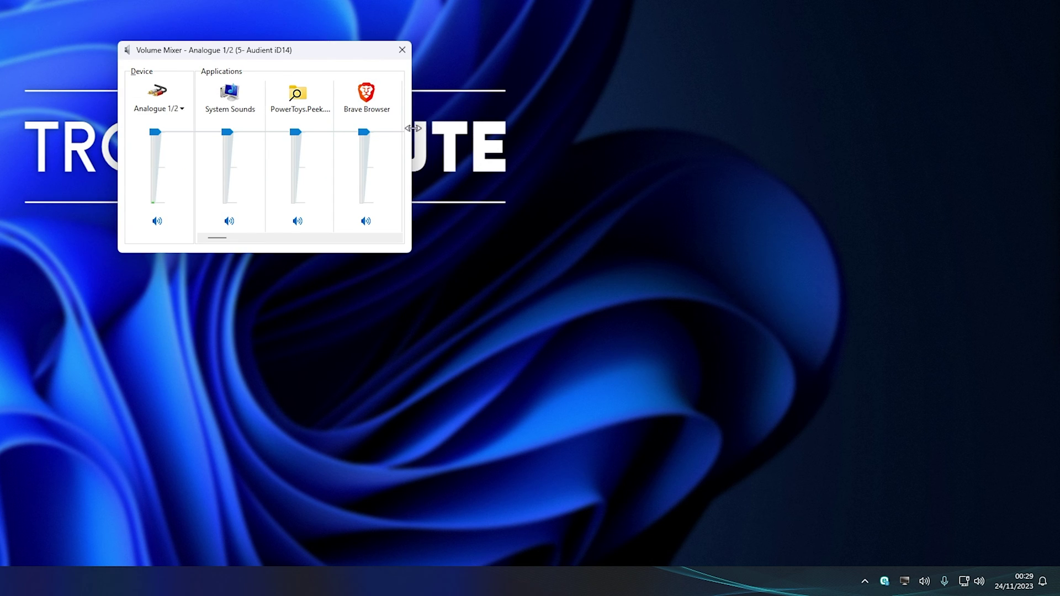
# Step: Run 'snd' from the Run prompt and close the classic Volume Mixer
pyautogui.press('super+r')
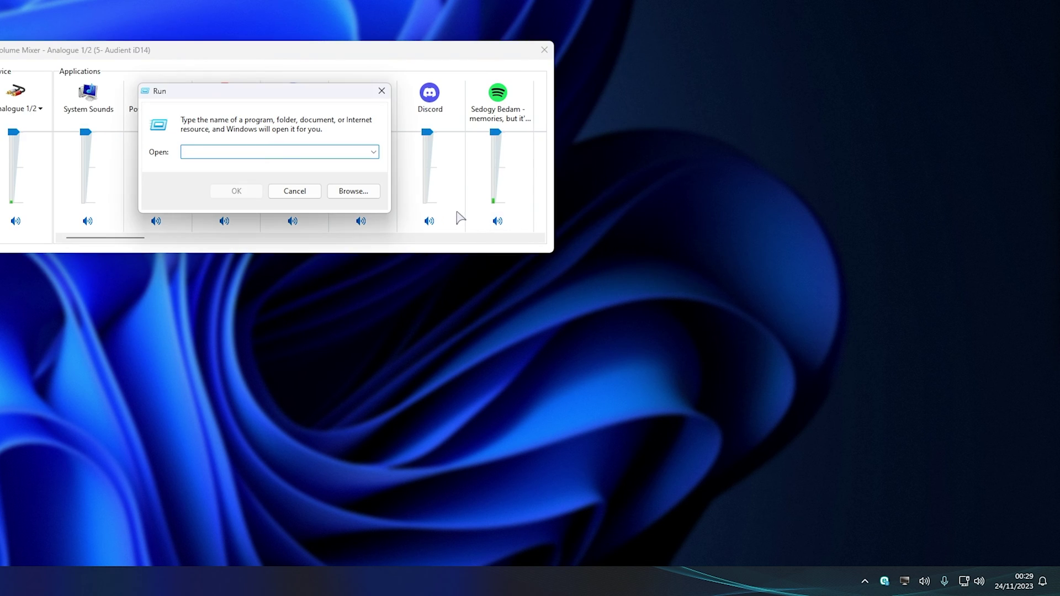
pyautogui.write('sndvol')
pyautogui.press('Return')
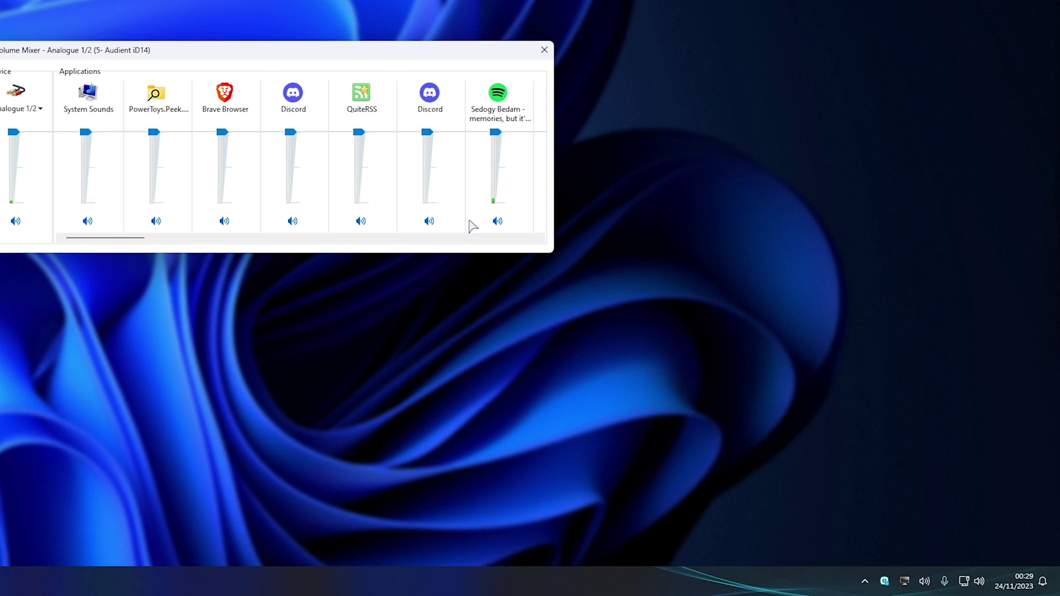
pyautogui.click(543, 50)
# Step: Reopen EarTrumpet's Windows Legacy submenu from the tray icon
pyautogui.rightClick(930, 582)
pyautogui.moveTo(936, 495)
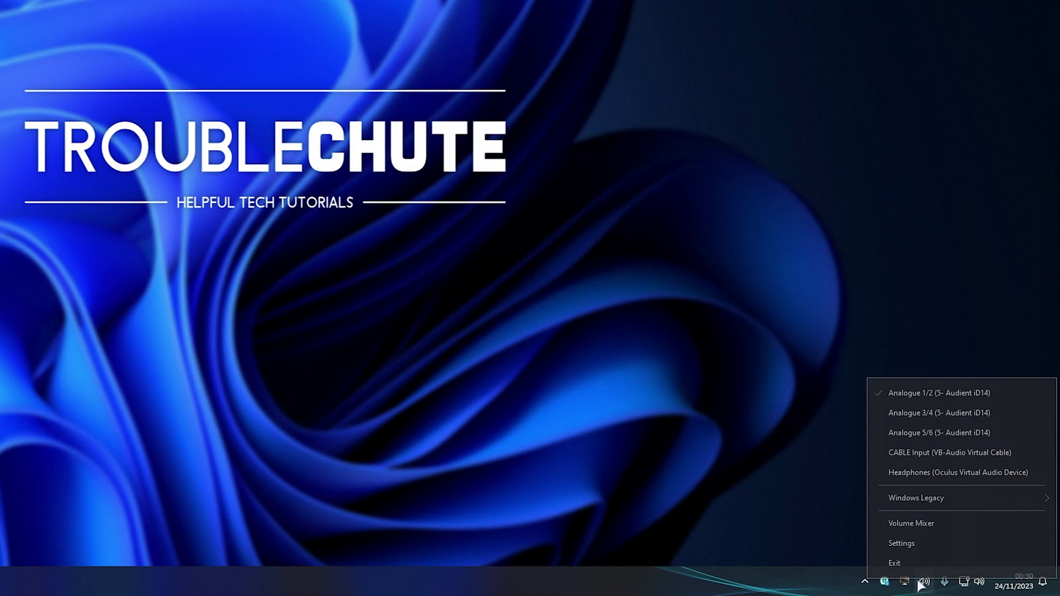
pyautogui.moveTo(939, 498)
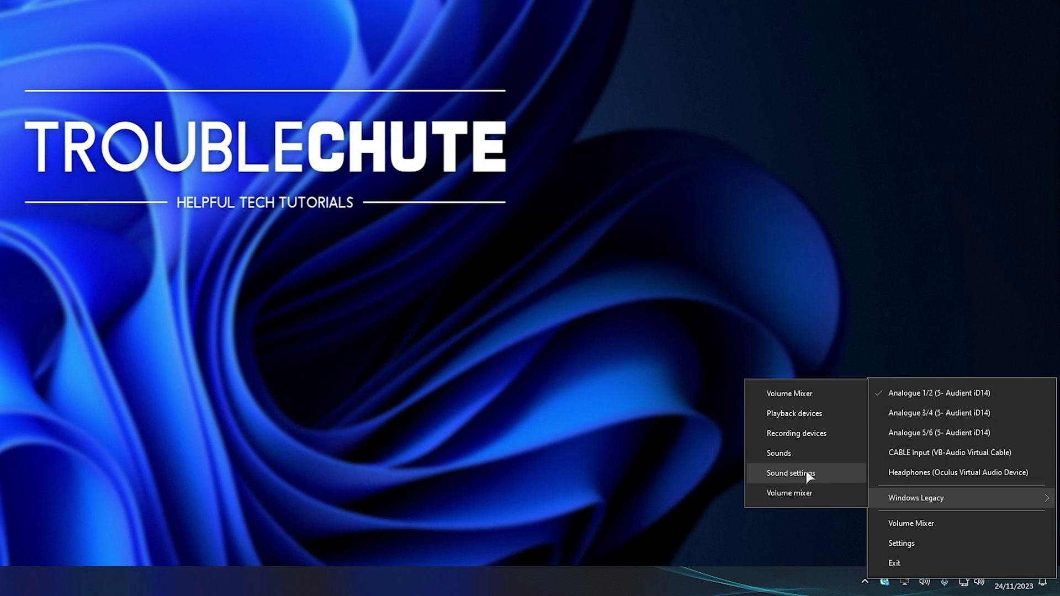
# Step: Browse Playback devices, the Recording and Sounds tabs and Analogue 1/2 properties, then reopen EarTrumpet's menu
pyautogui.click(814, 416)
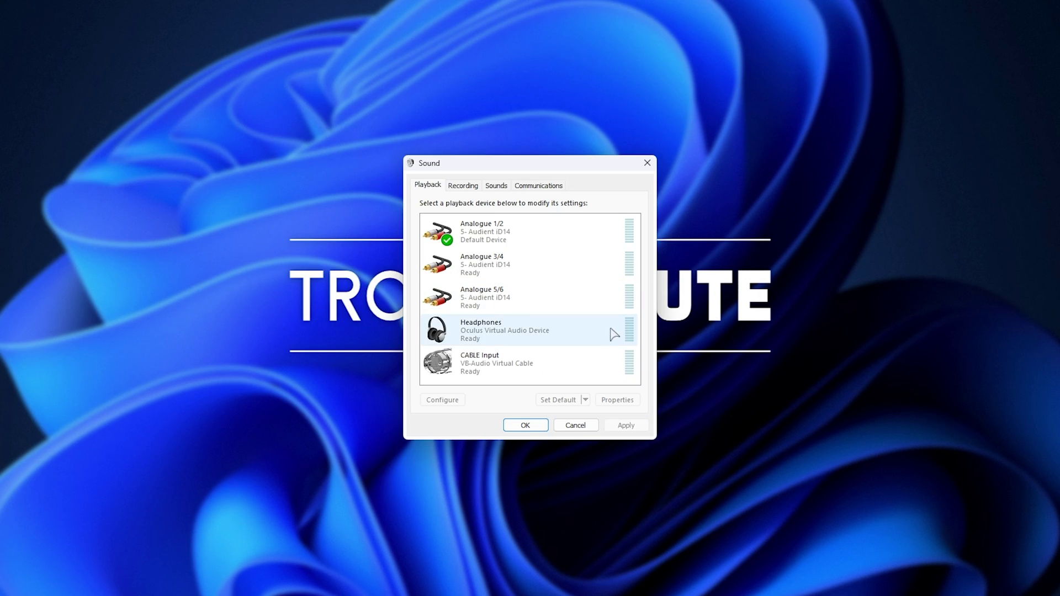
pyautogui.click(463, 186)
pyautogui.click(496, 186)
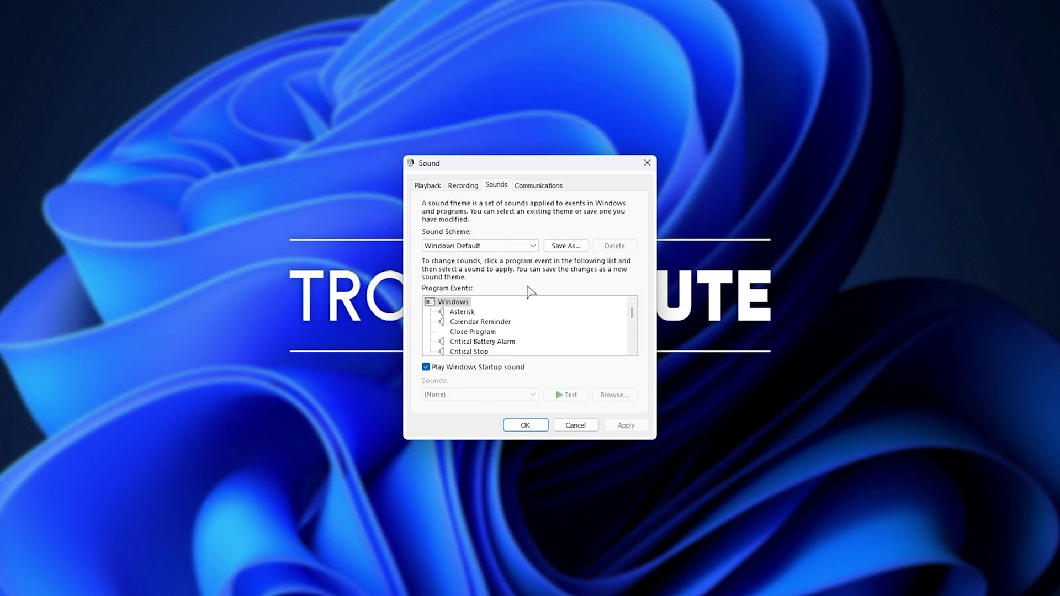
pyautogui.click(436, 185)
pyautogui.doubleClick(474, 227)
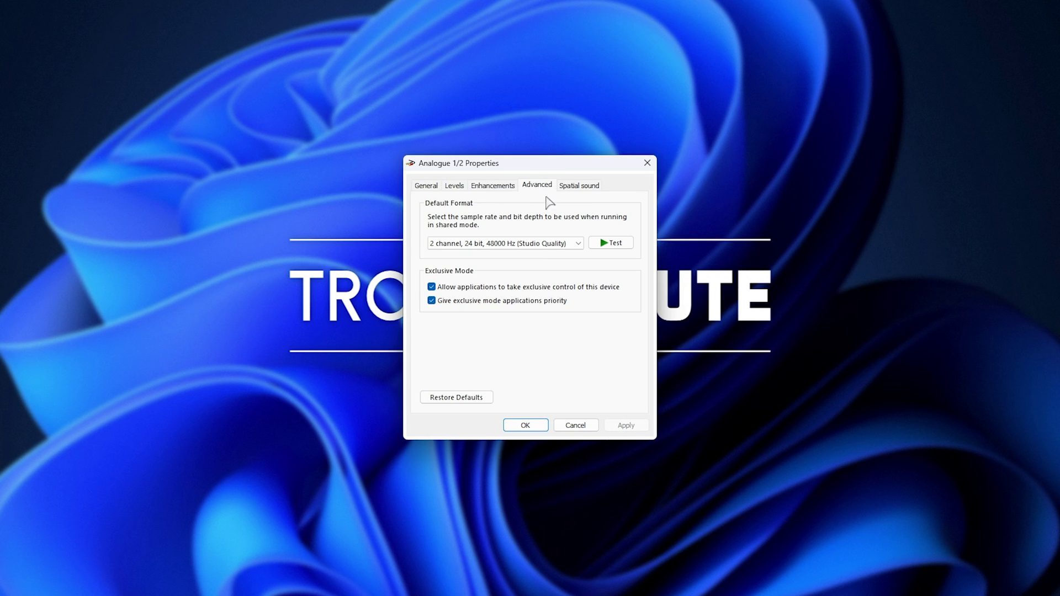
pyautogui.click(649, 168)
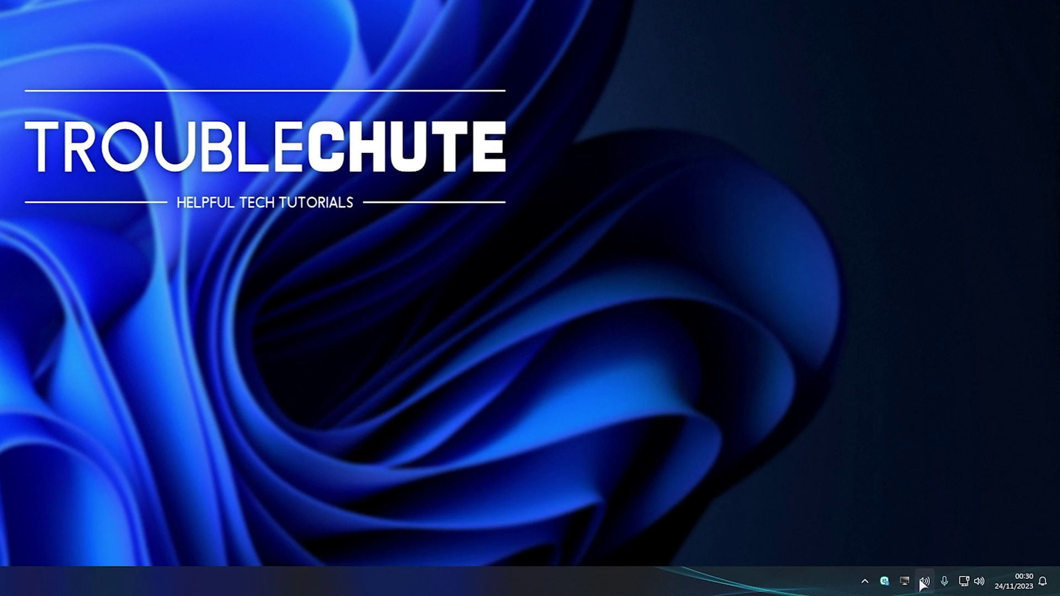
pyautogui.rightClick(924, 582)
pyautogui.moveTo(931, 497)
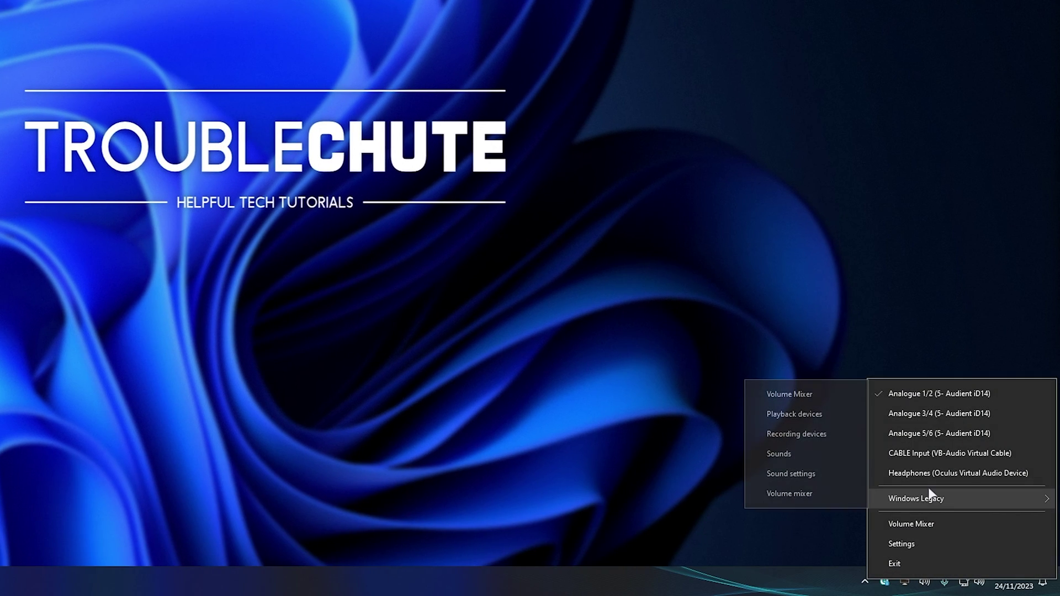
# Step: Open the System > Sound page via EarTrumpet's Windows Legacy > Sound settings shortcut
pyautogui.click(815, 469)
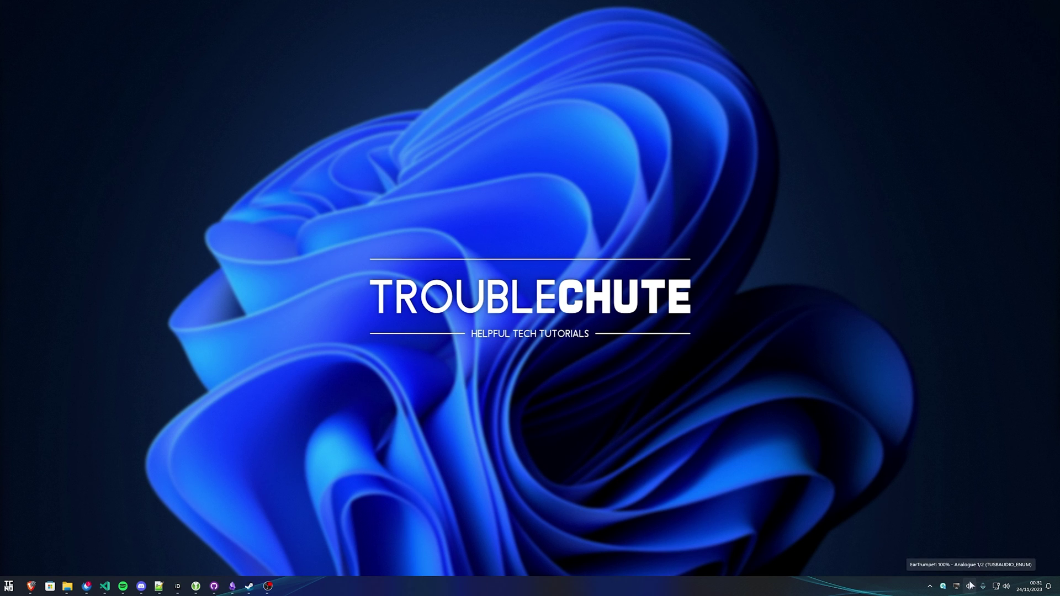
pyautogui.click(970, 585)
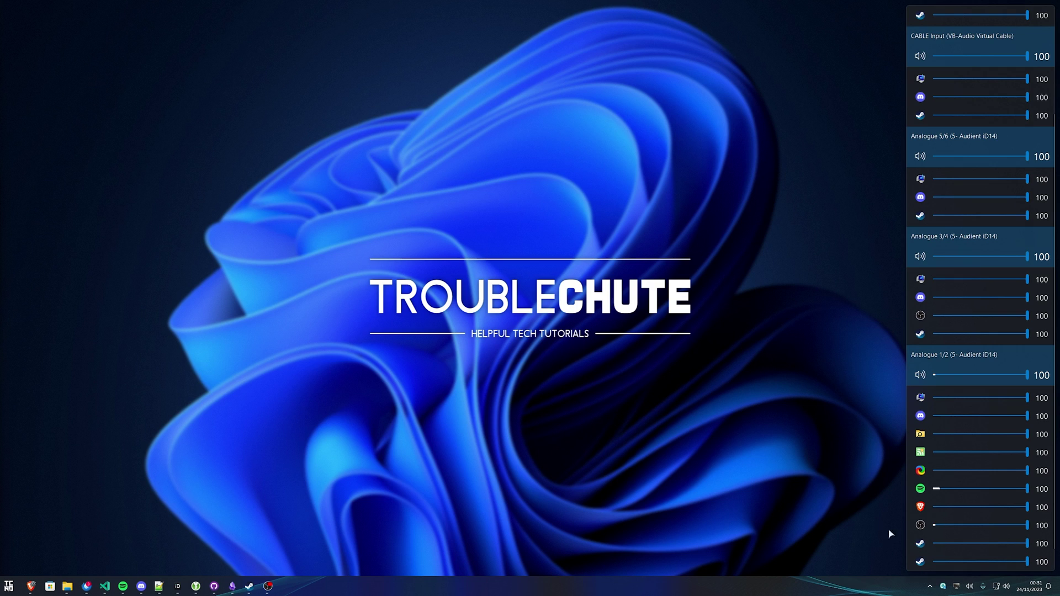
pyautogui.click(875, 535)
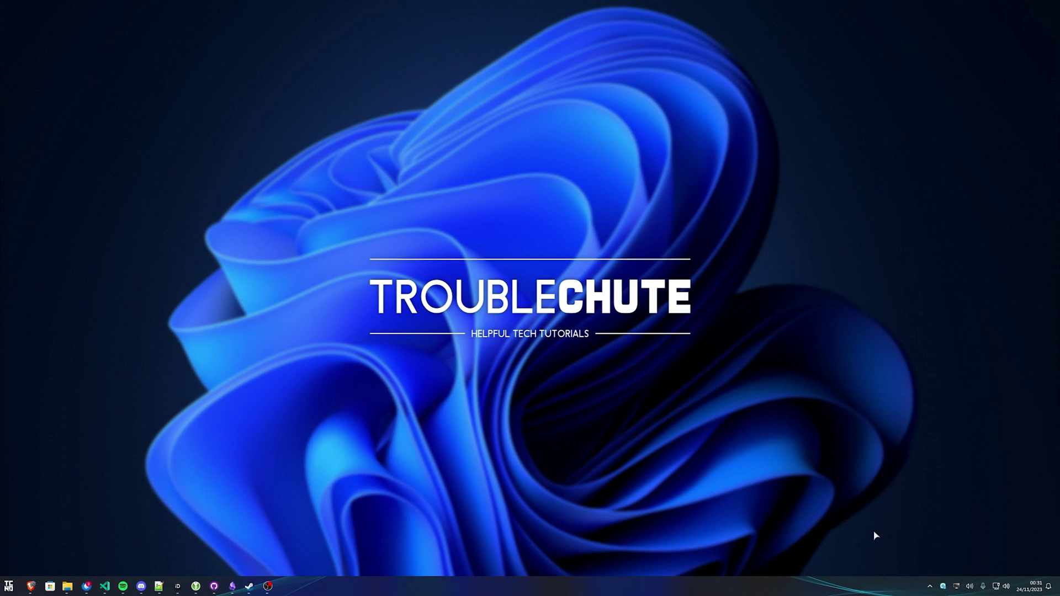